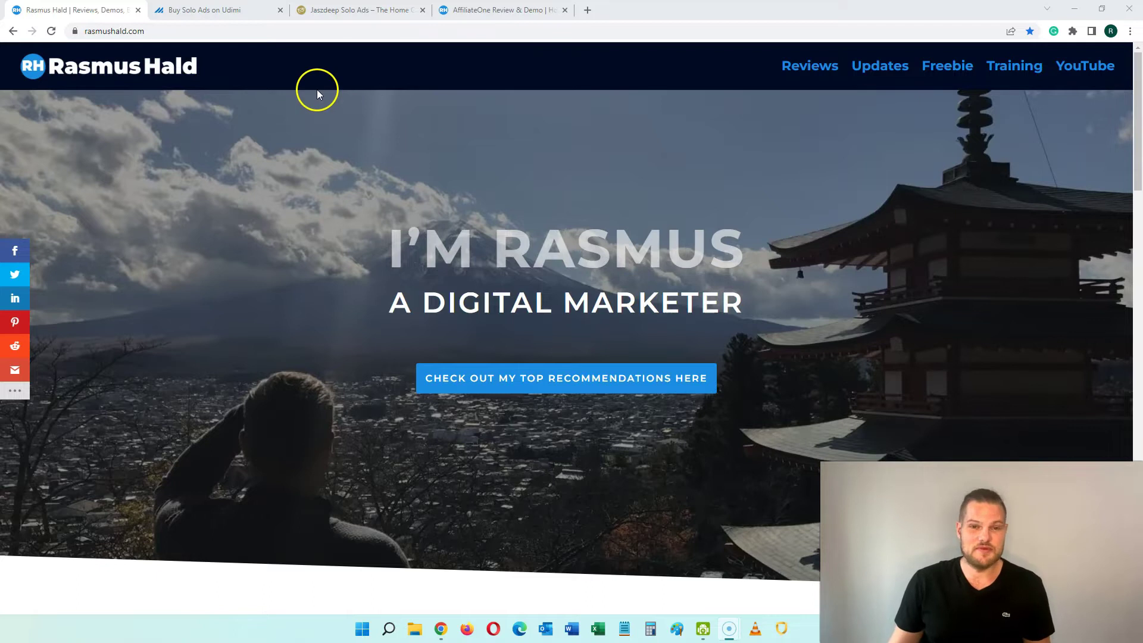
Sign in to the Udimi account with the autofilled credentials from the Udimi tab
click(231, 14)
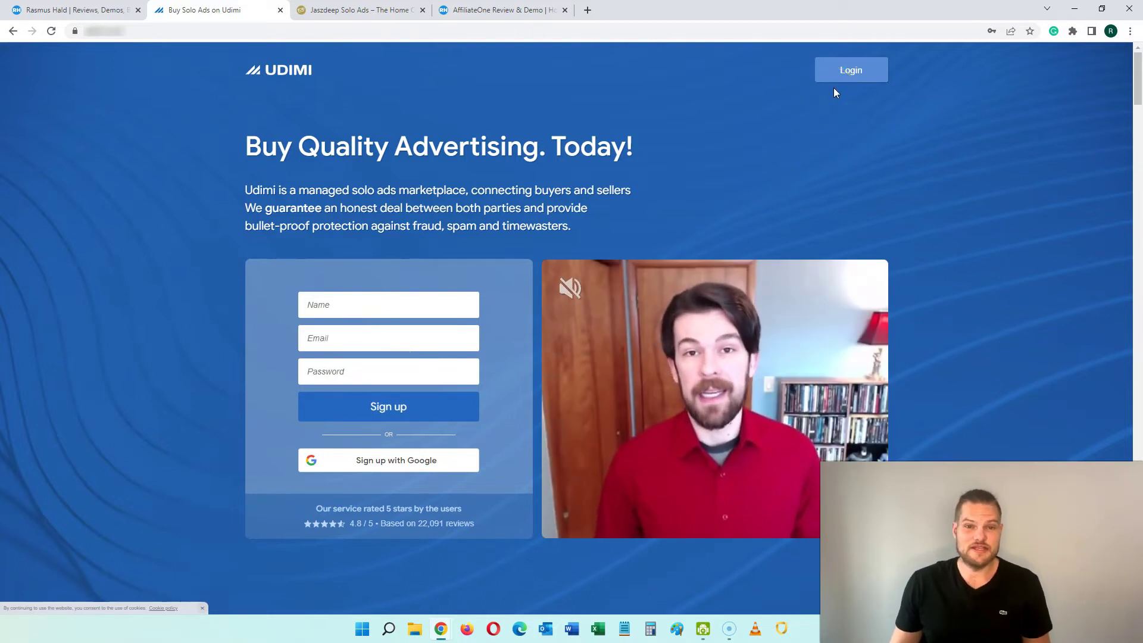
click(848, 76)
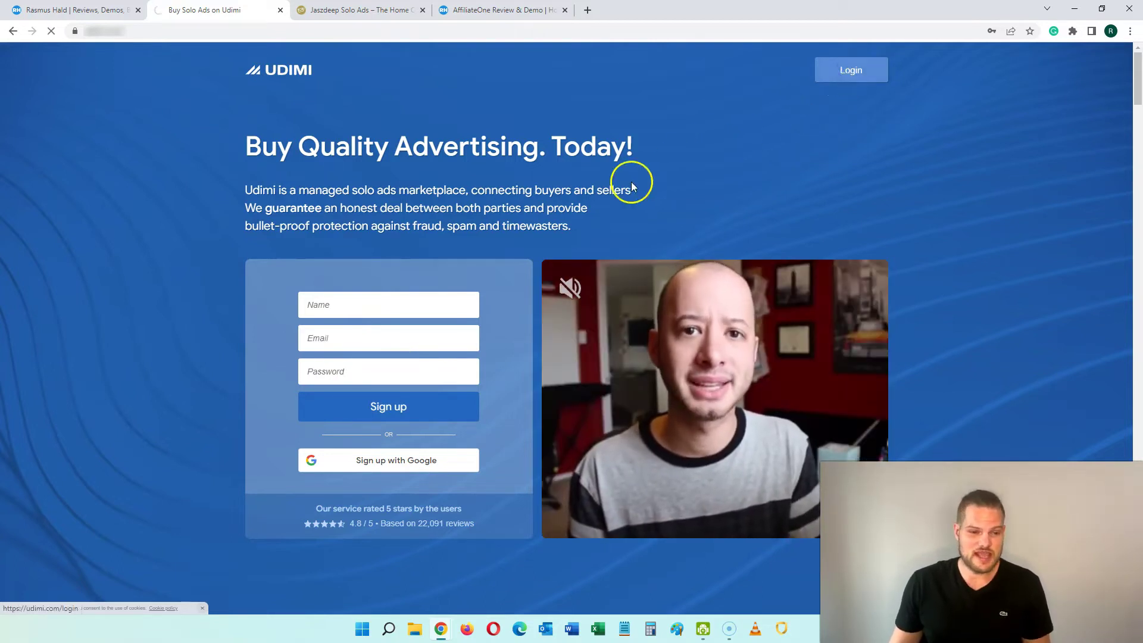
click(573, 258)
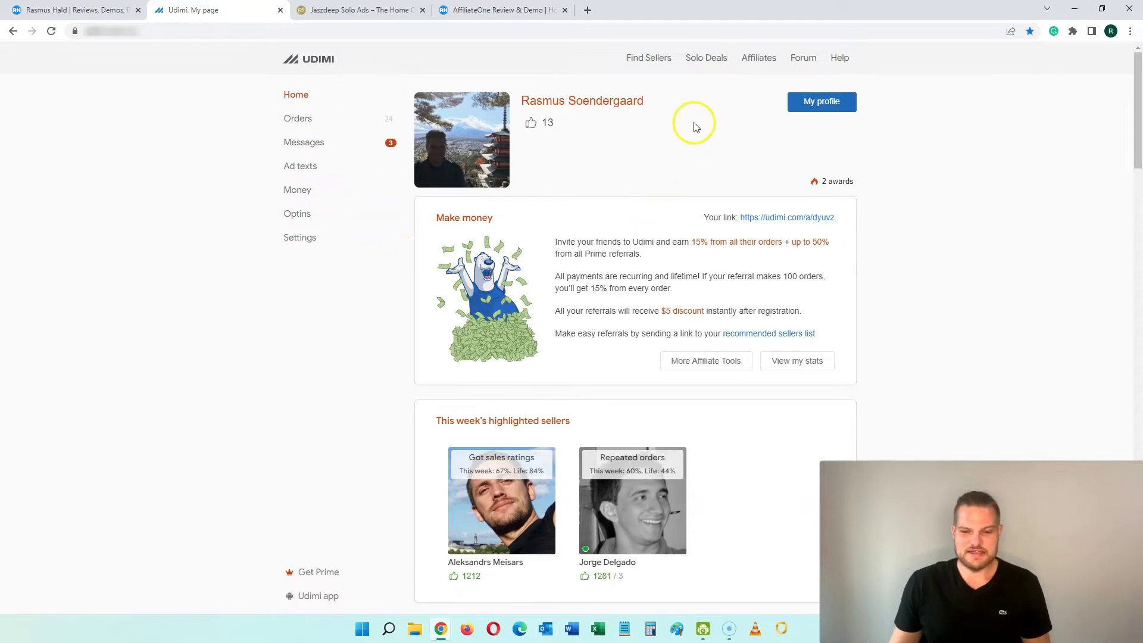
Browse Find Sellers' 57 results filtered to 30% got sales and 100+ ratings
click(648, 60)
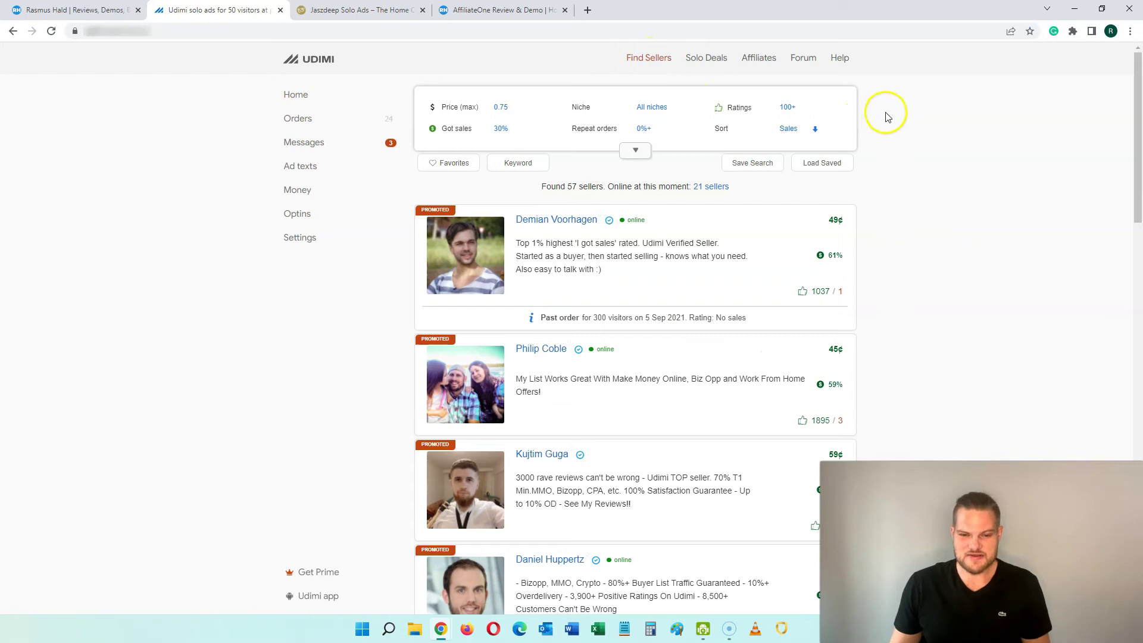
scroll(637, 270, down, 1)
scroll(637, 270, down, 5)
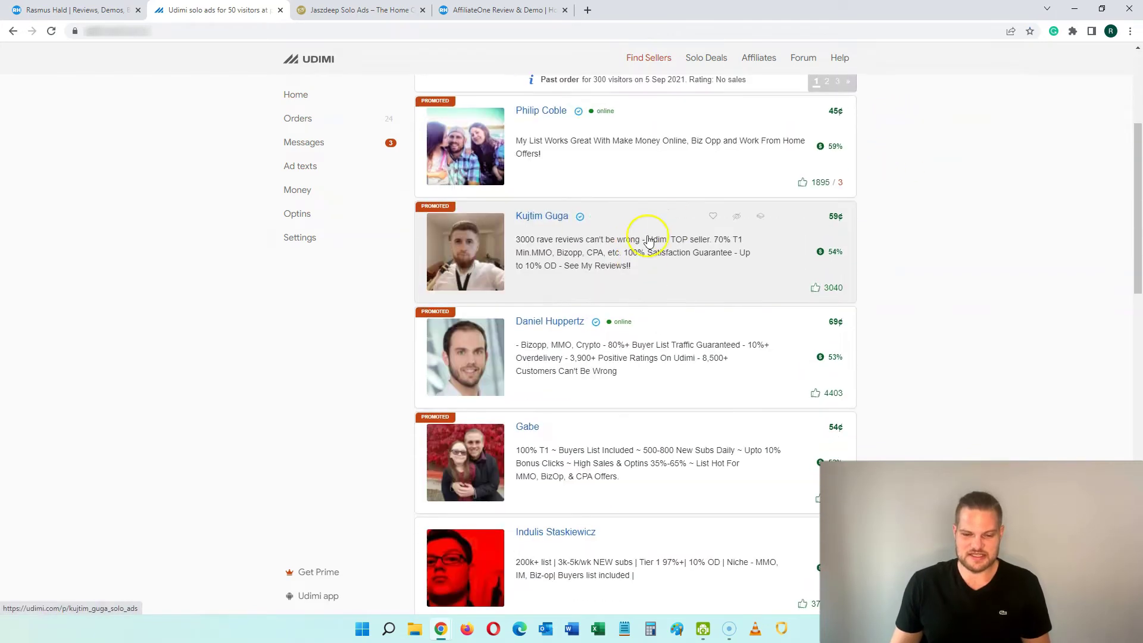
scroll(673, 229, down, 3)
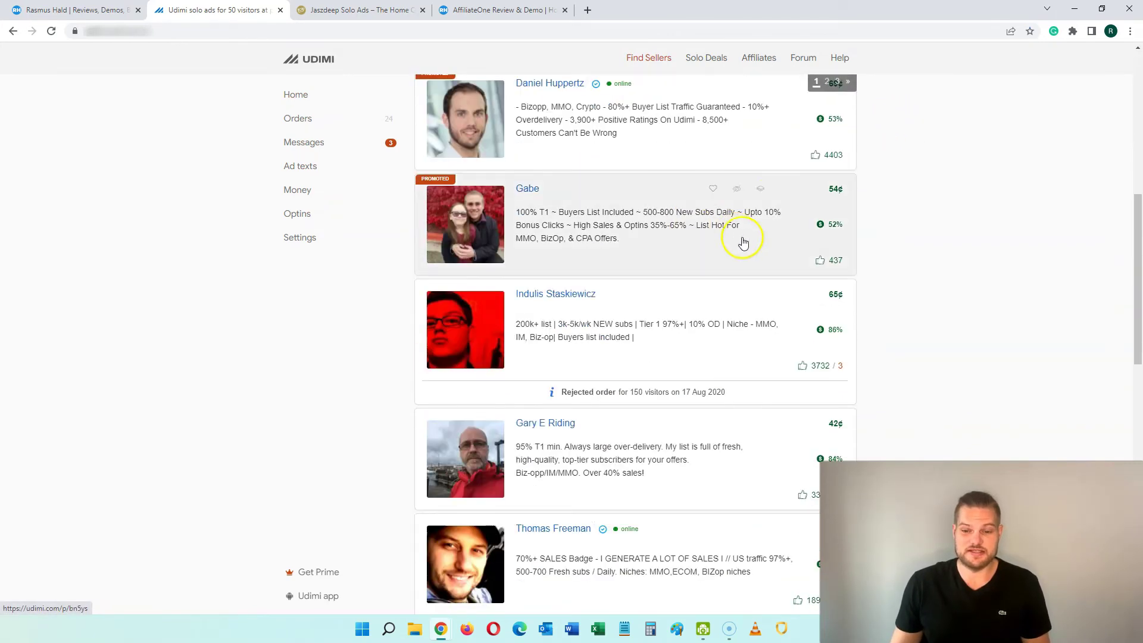
scroll(734, 234, up, 9)
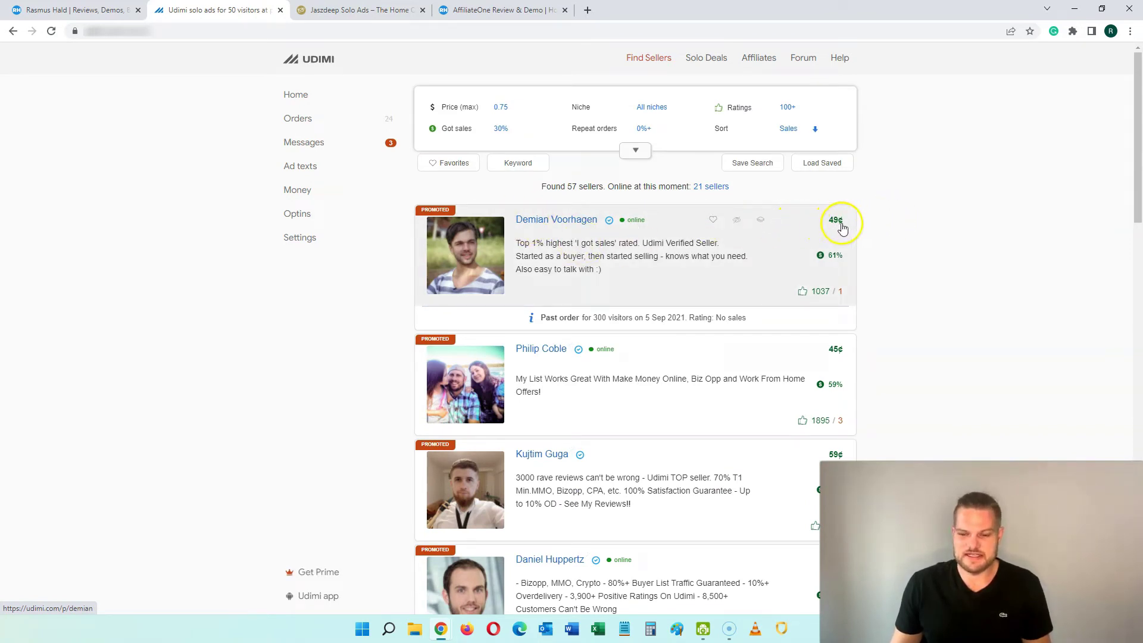
mouse_move(835, 259)
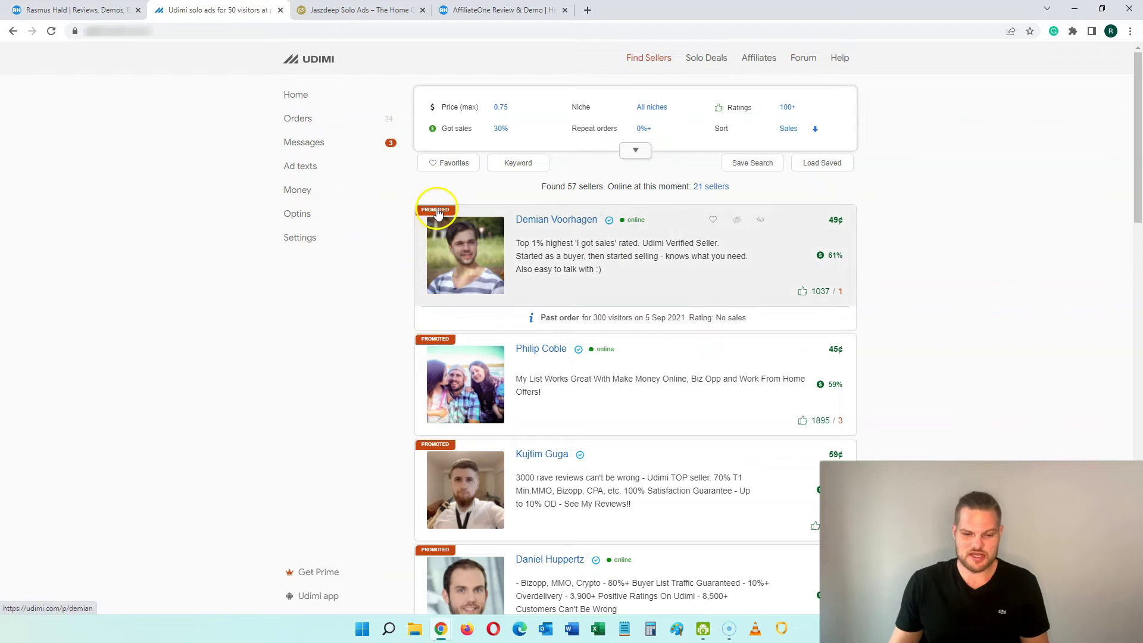
scroll(441, 298, down, 7)
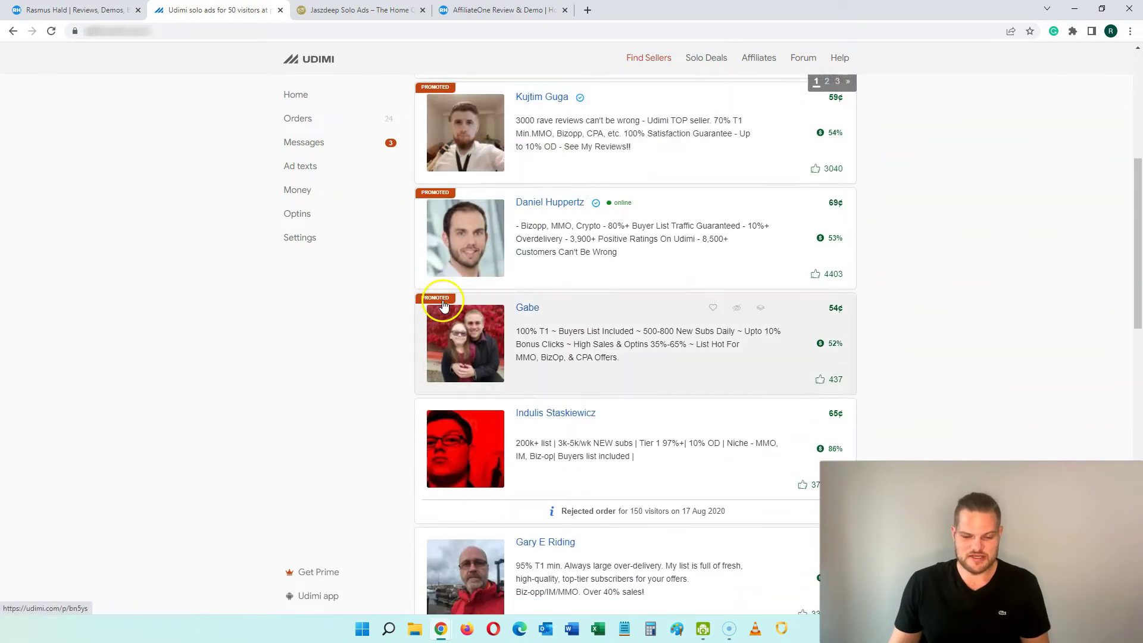
scroll(450, 282, down, 4)
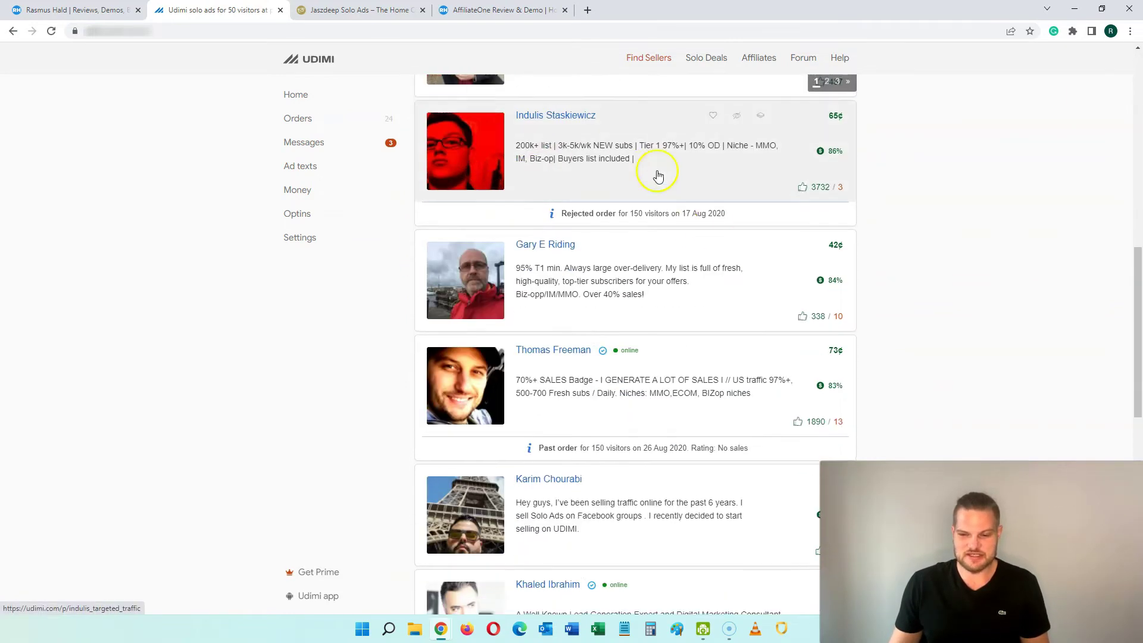
scroll(648, 168, down, 3)
scroll(648, 166, up, 14)
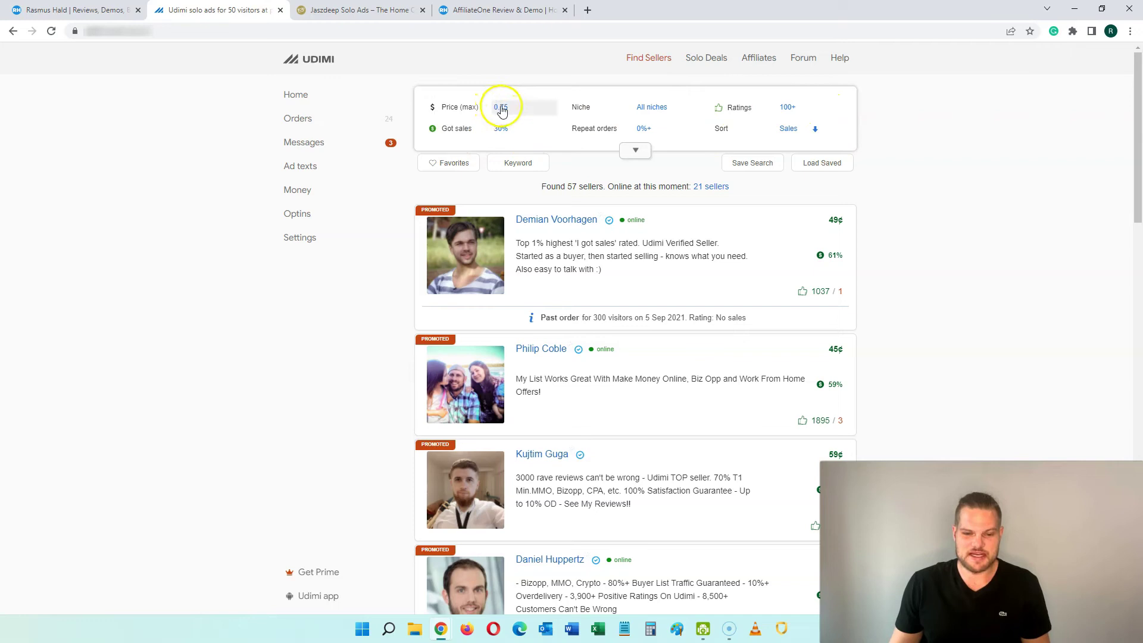
click(505, 130)
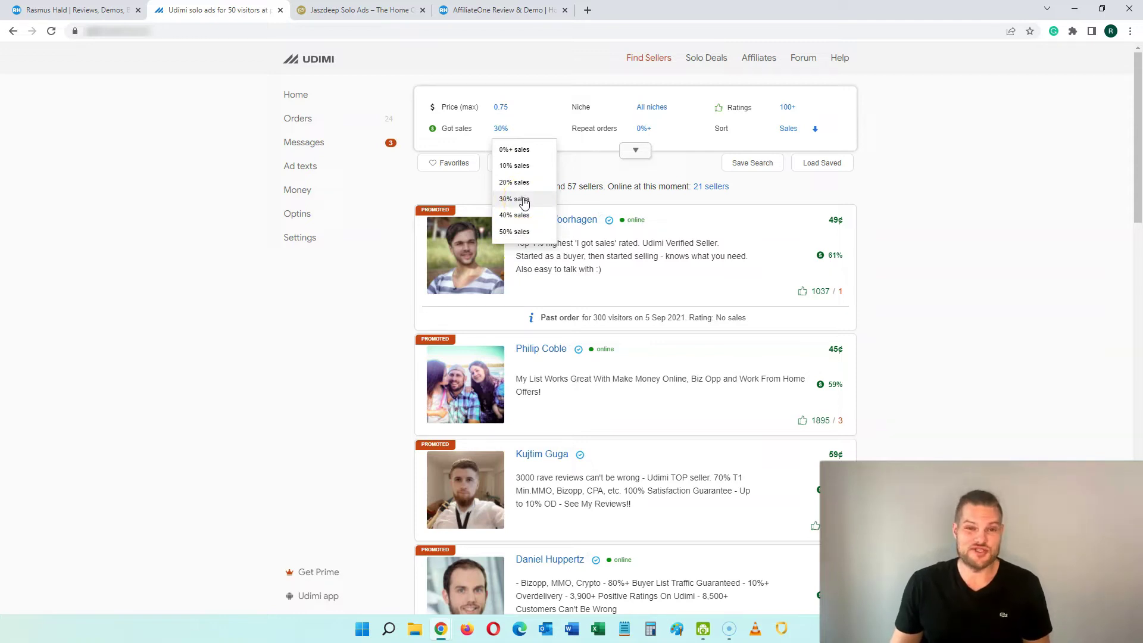
click(905, 177)
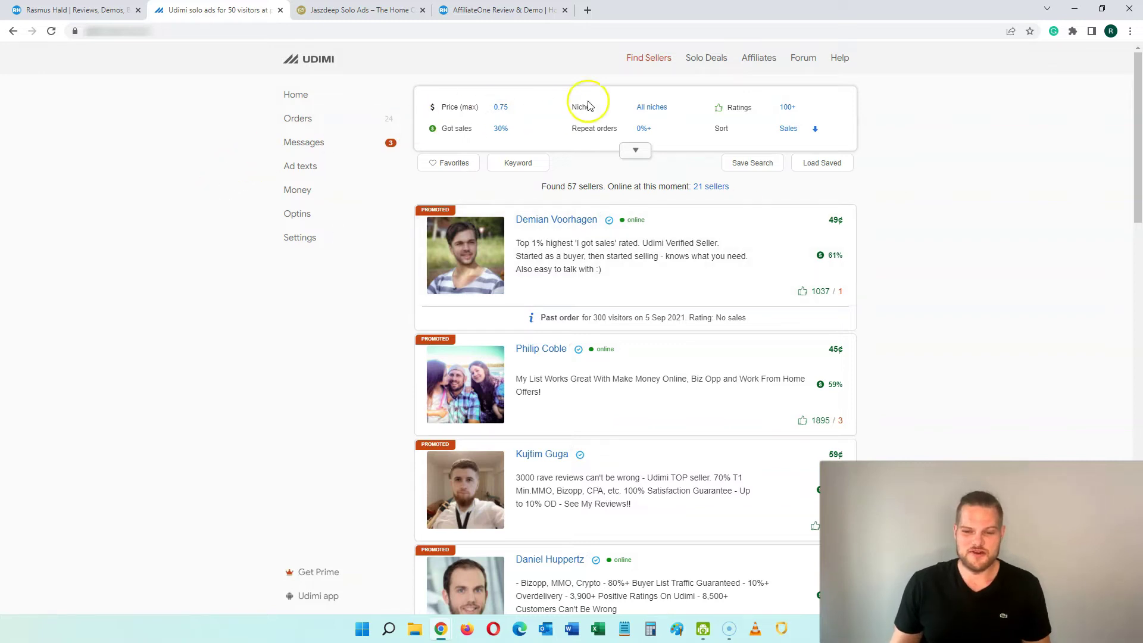
click(654, 109)
click(928, 121)
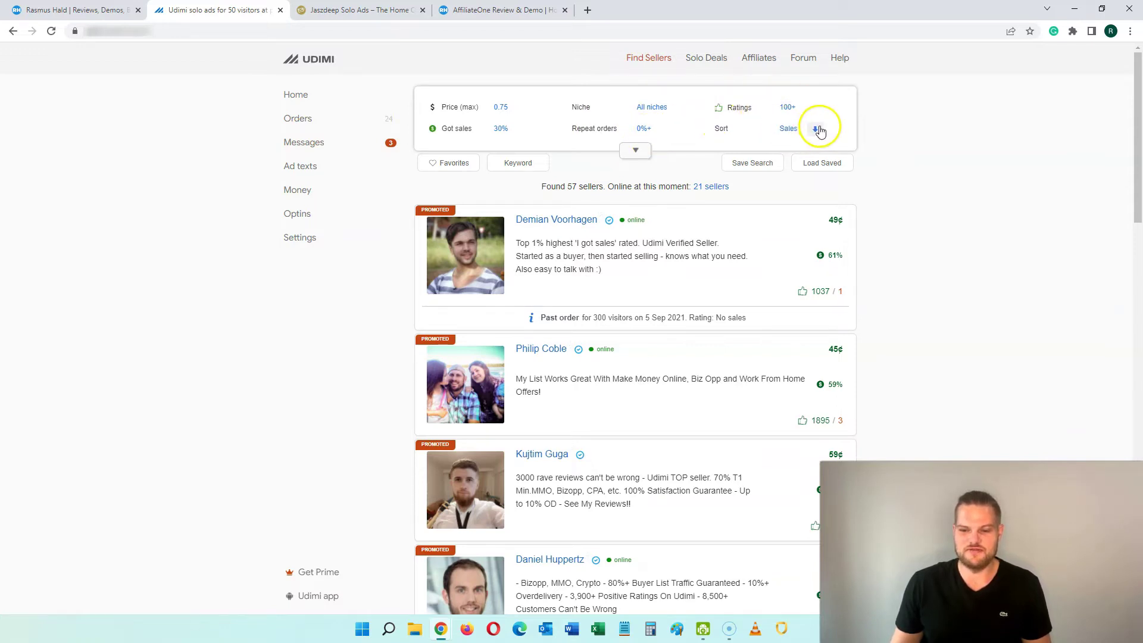
click(795, 130)
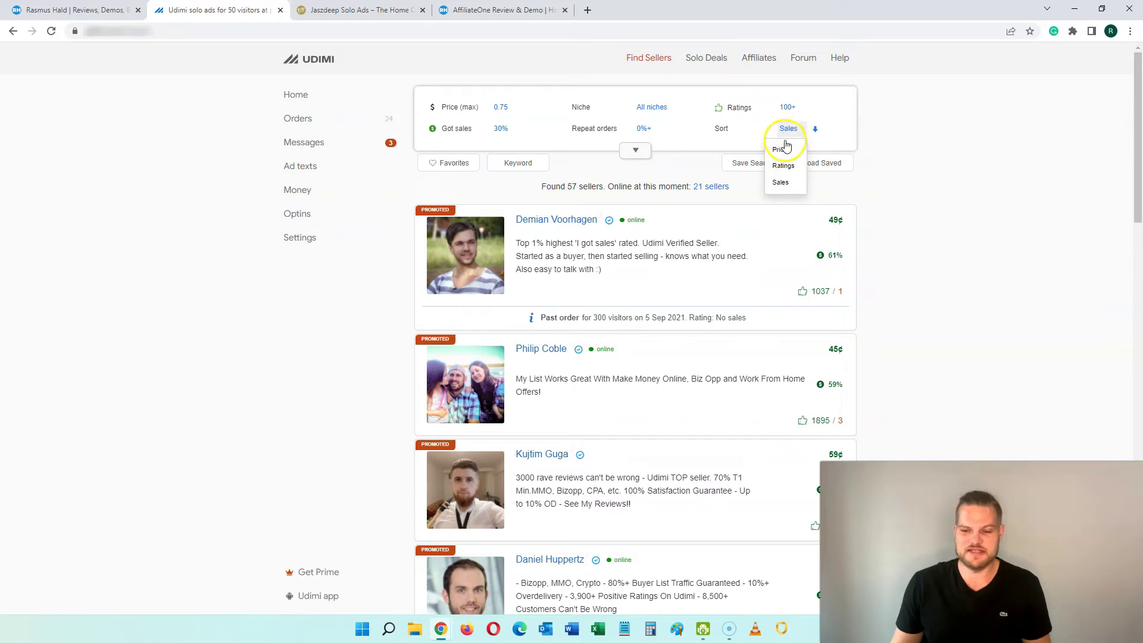
click(927, 180)
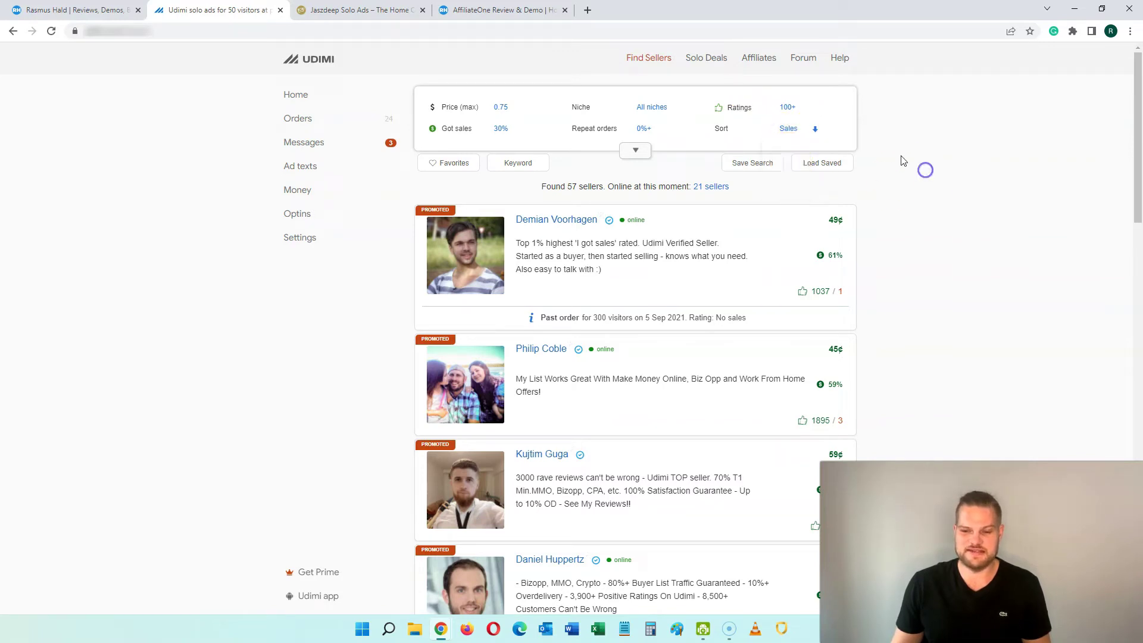
Open the 73¢ seller's profile and bring up its 300-click order panel at $0.73 each
scroll(663, 292, down, 6)
scroll(661, 291, down, 2)
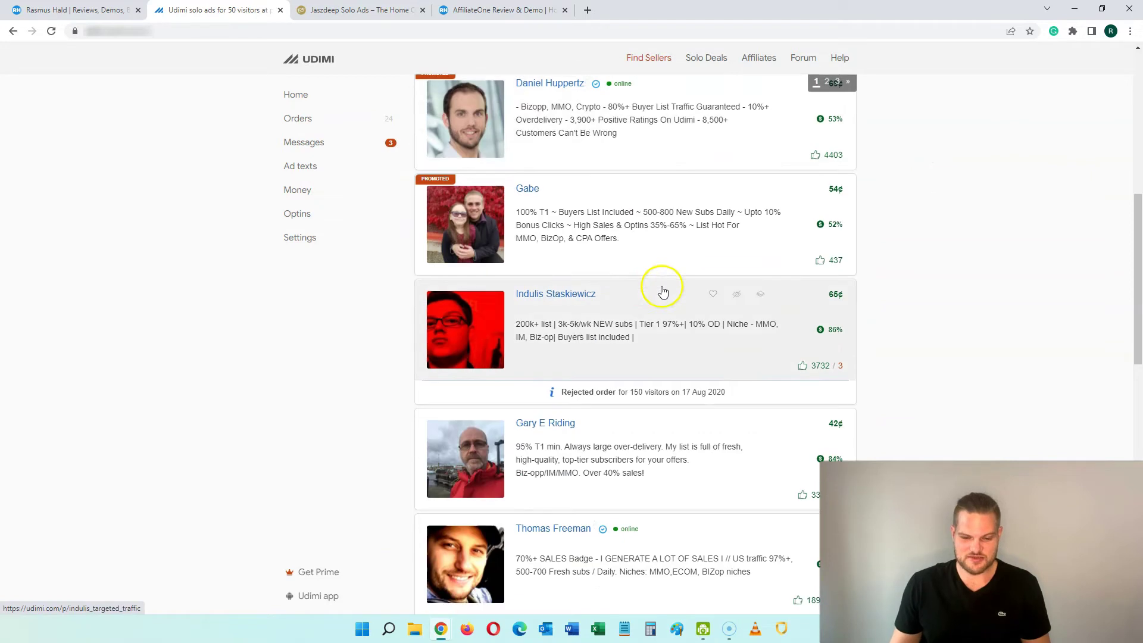
scroll(625, 292, down, 1)
scroll(610, 326, down, 3)
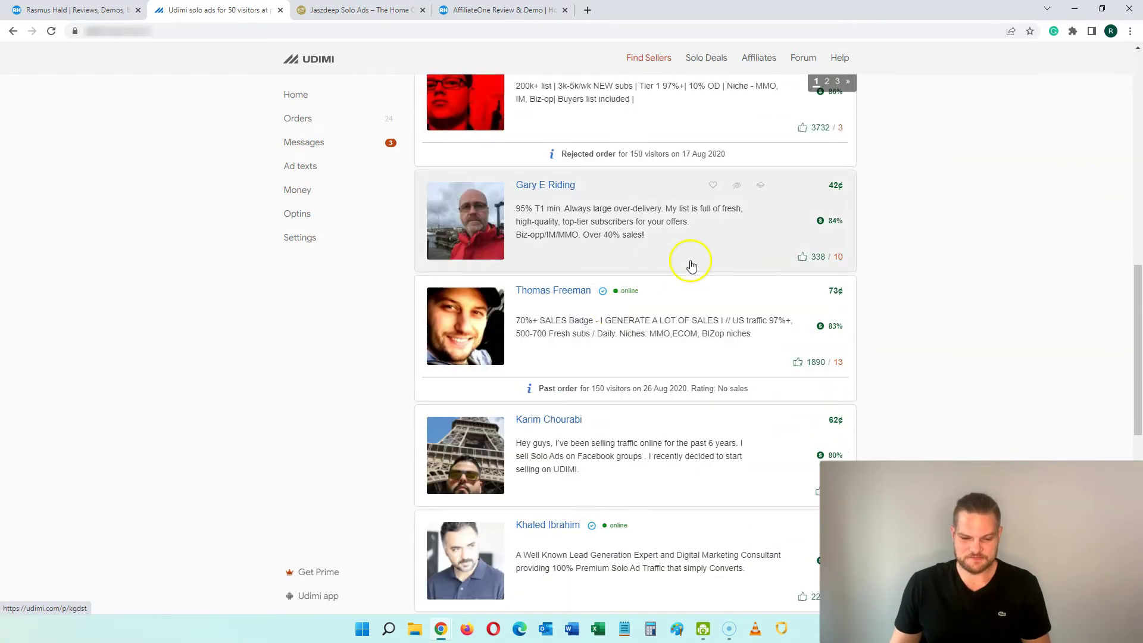
scroll(676, 296, down, 1)
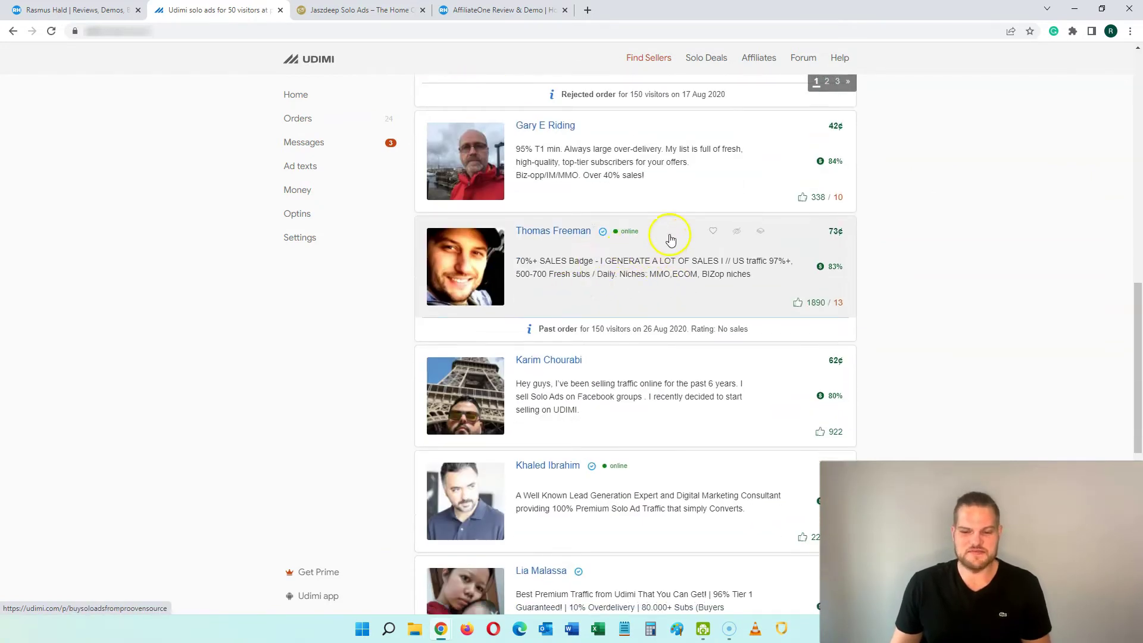
click(671, 238)
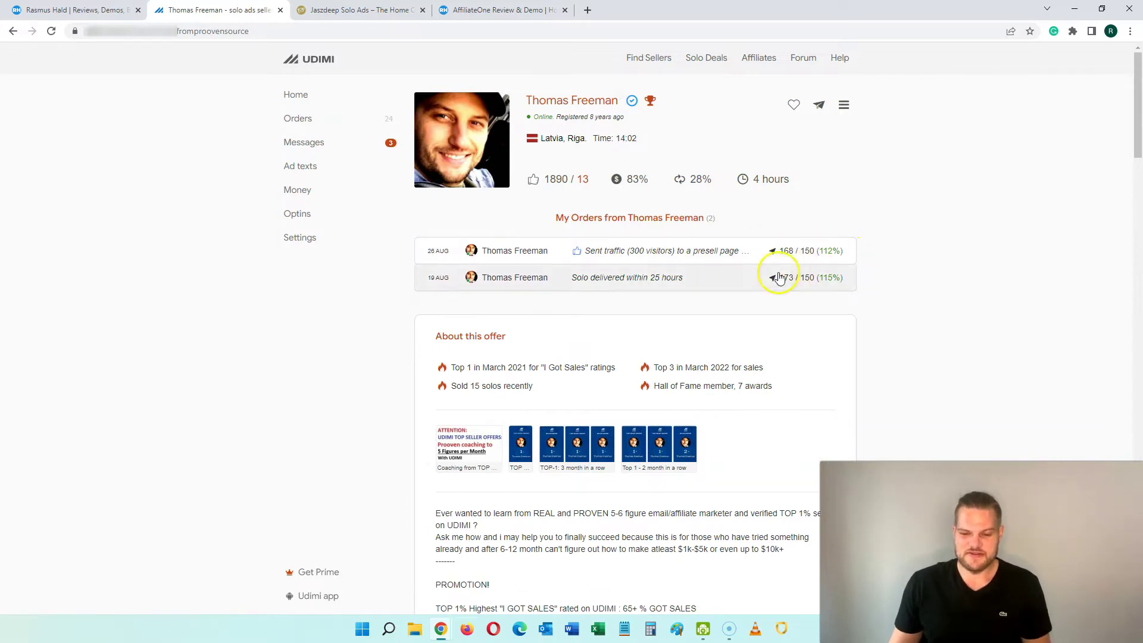
scroll(918, 241, down, 2)
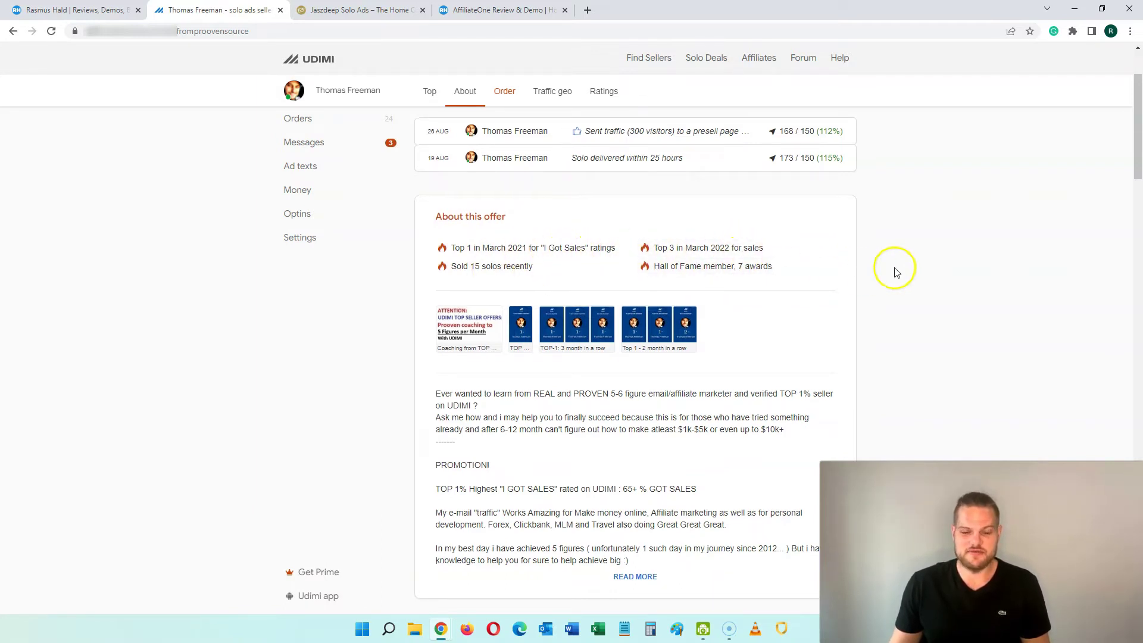
scroll(829, 255, down, 2)
scroll(485, 298, down, 1)
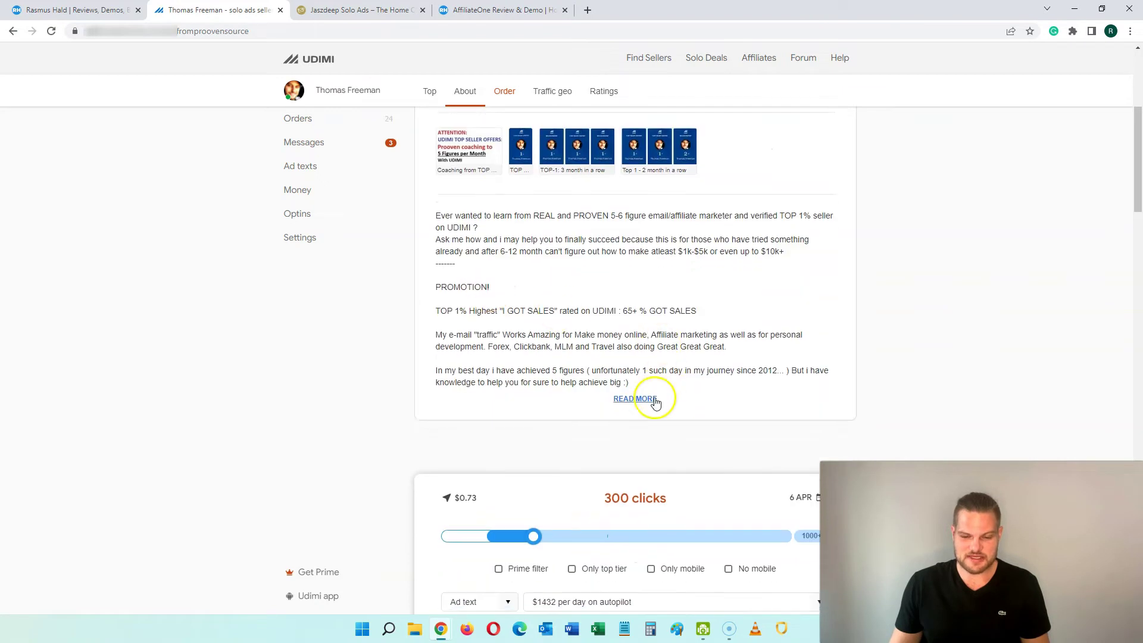
scroll(586, 250, down, 3)
scroll(580, 202, up, 2)
scroll(573, 205, down, 3)
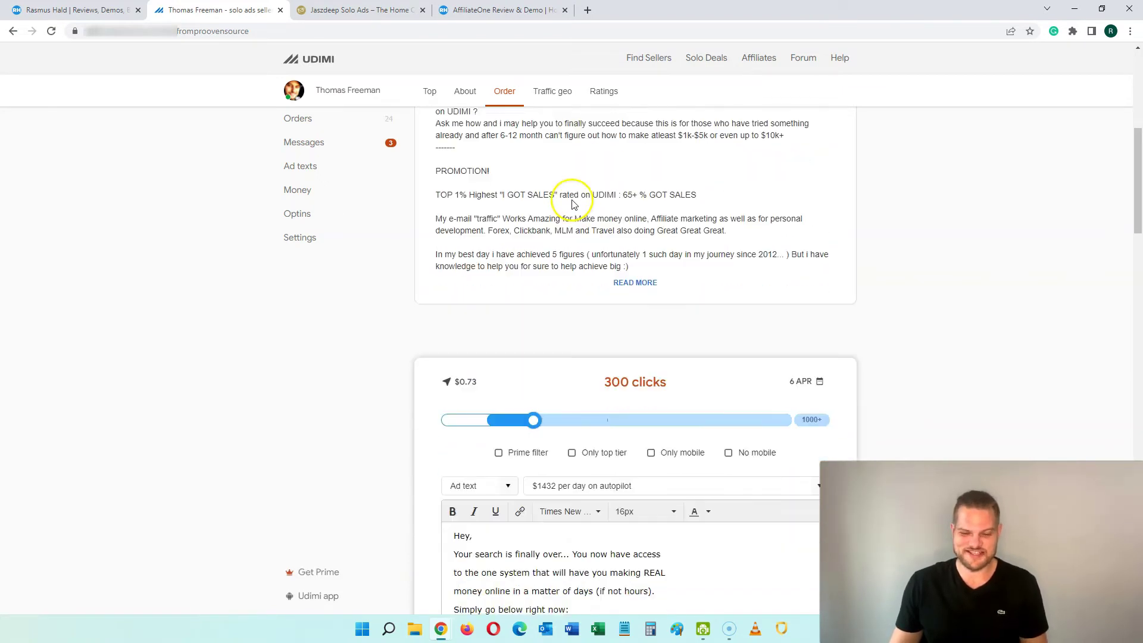
Adjust the clicks slider so the order is for 200 clicks
drag(533, 297, 439, 300)
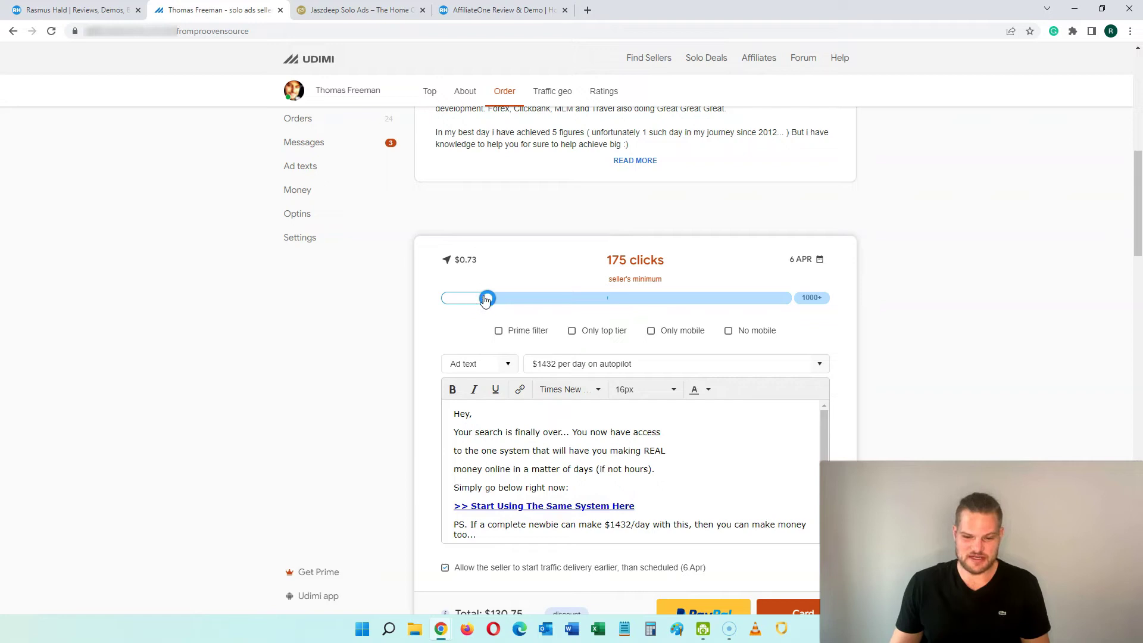
drag(489, 297, 795, 298)
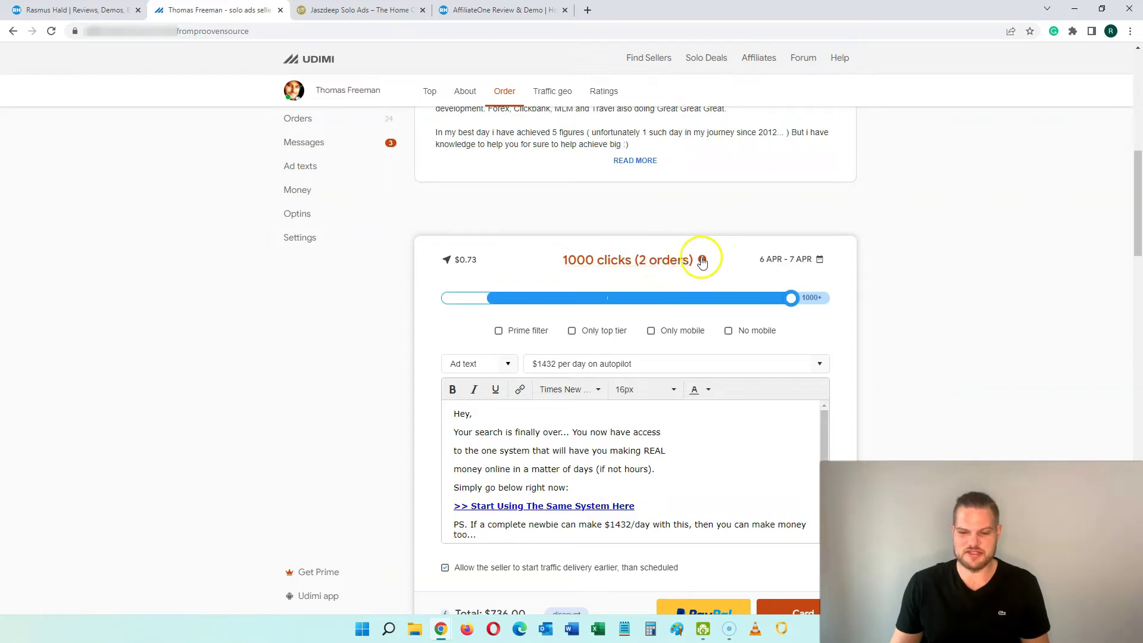
drag(791, 301, 500, 306)
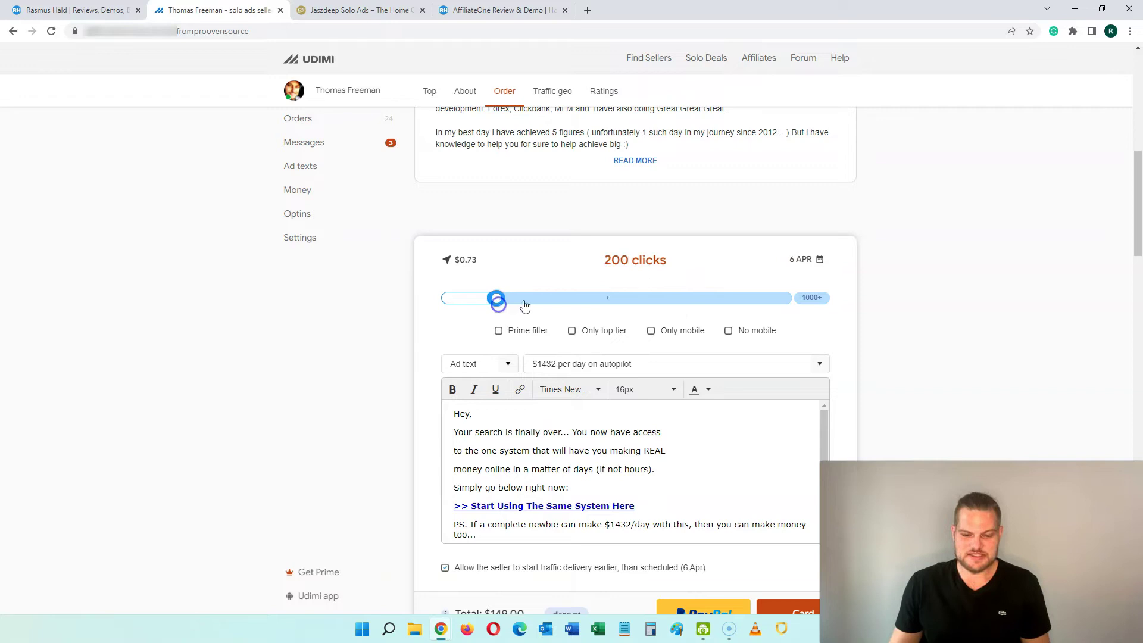
Choose Only link as the ad text, leaving a tracking-link order totalling $149.00
scroll(672, 430, down, 1)
scroll(595, 437, down, 2)
scroll(545, 440, up, 2)
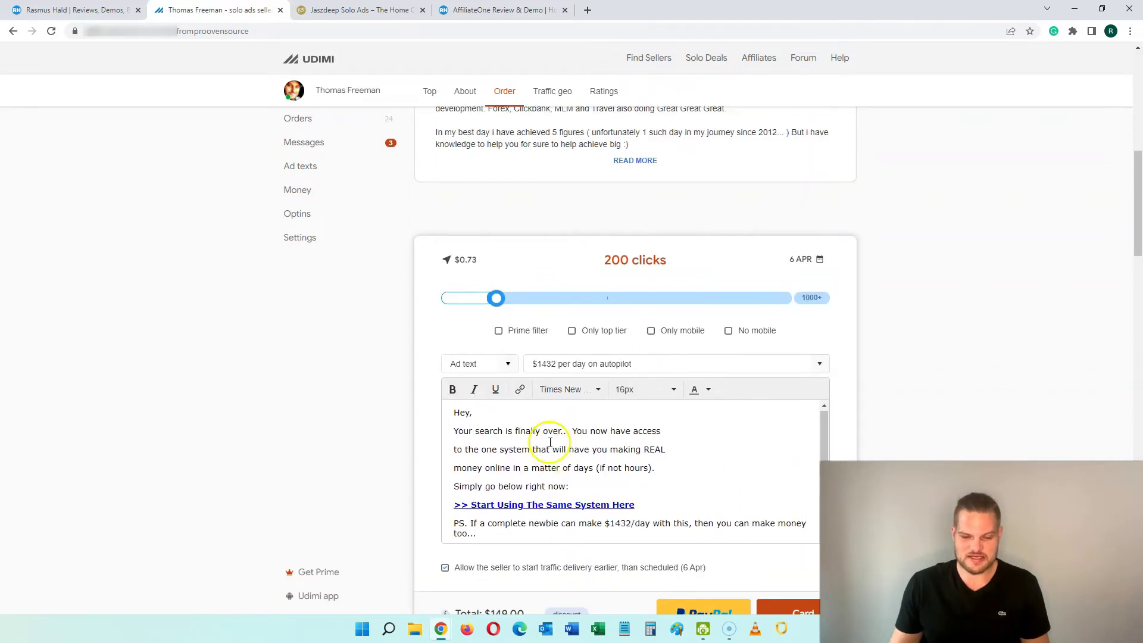
click(484, 365)
click(484, 382)
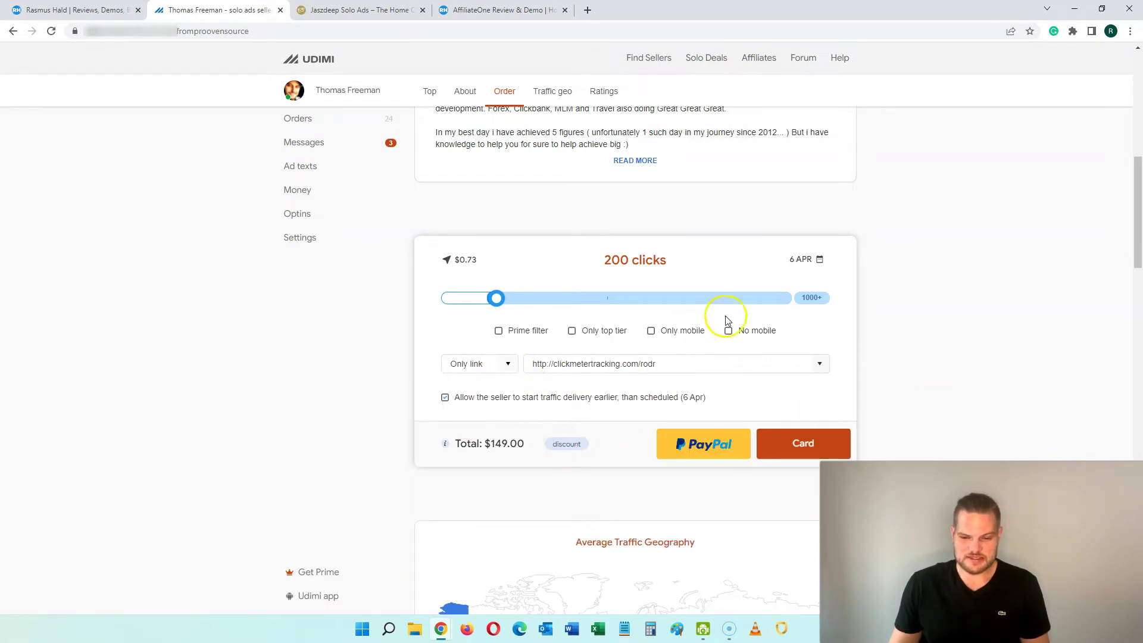
scroll(595, 393, down, 1)
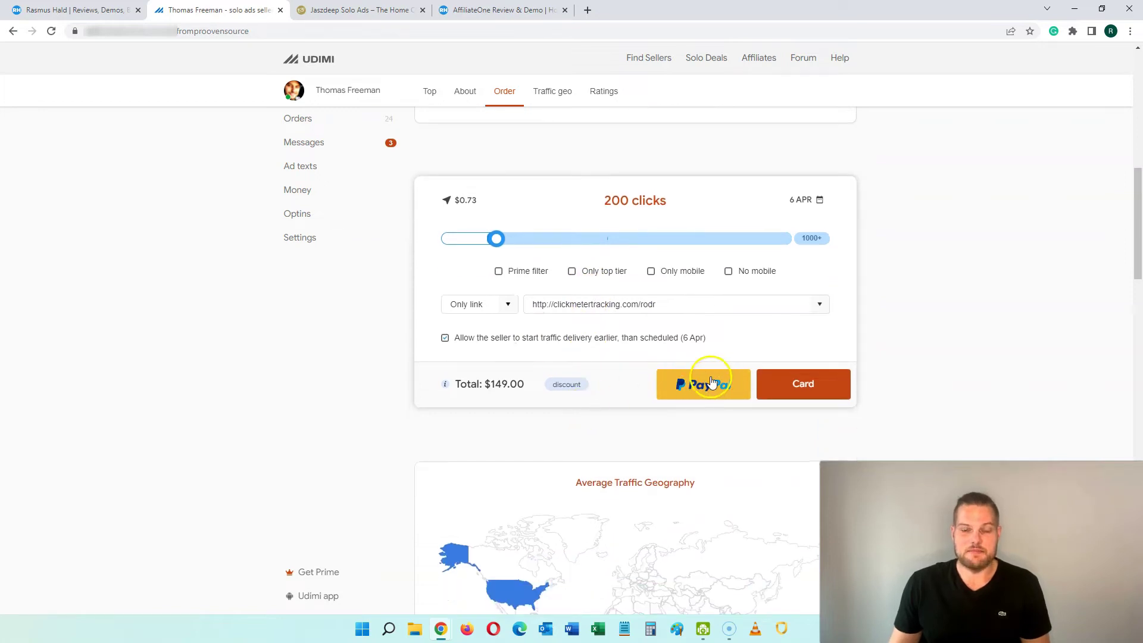